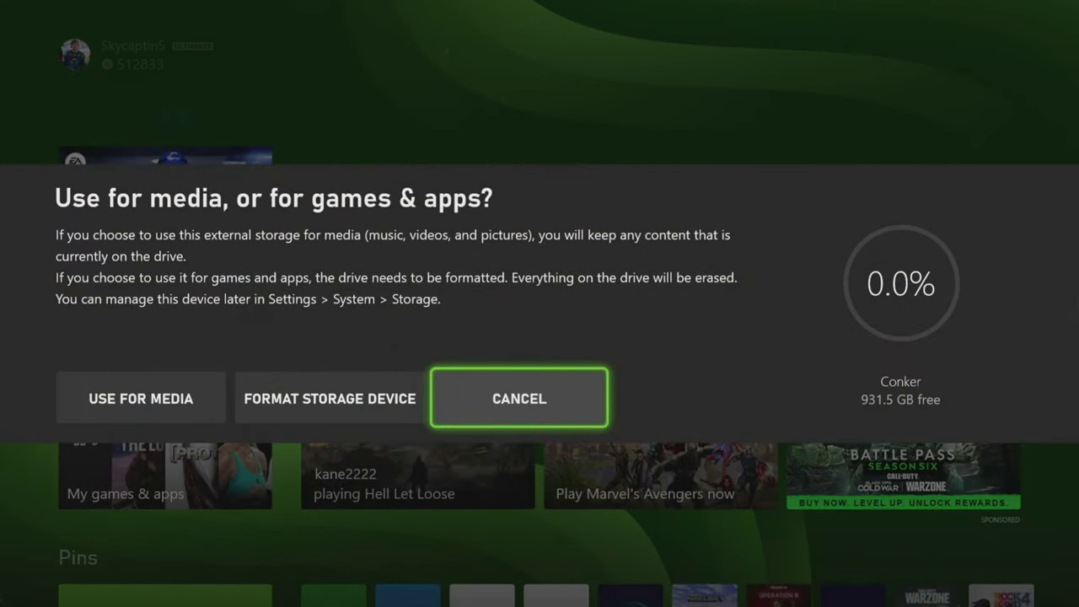
Review the media and format choices for the Conker external drive, and cancel the setup prompt.
key(Left)
key(Left)
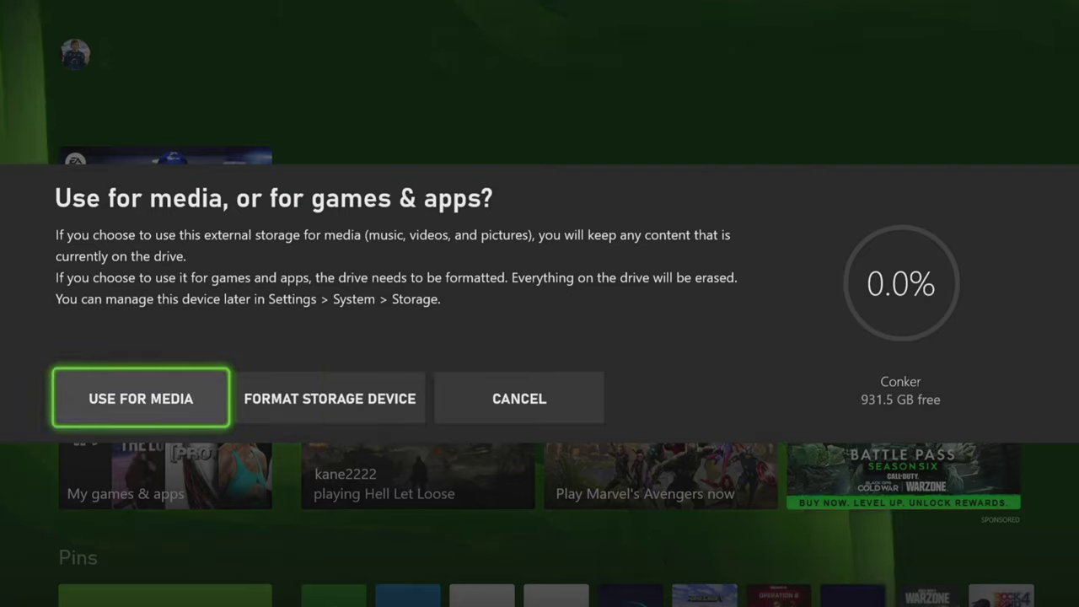
key(Right)
key(Right)
key(Left)
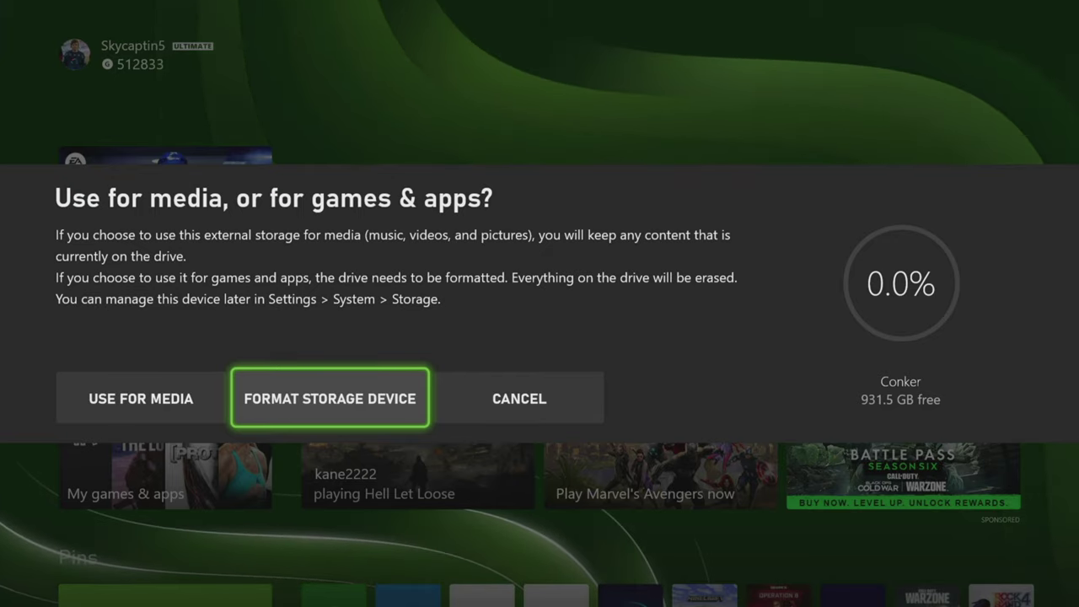
key(Left)
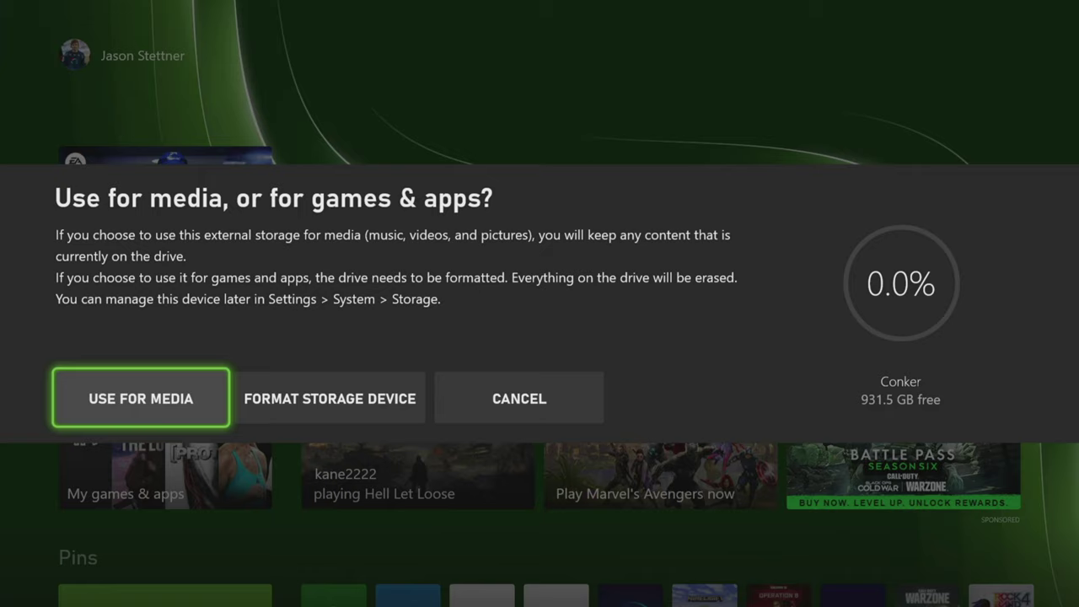
key(Right)
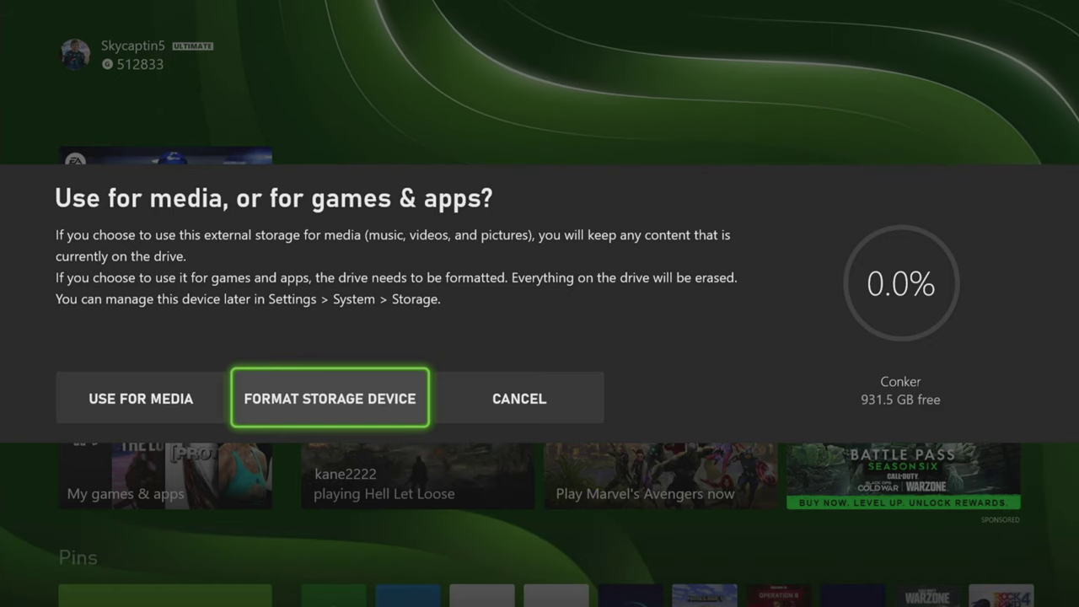
key(Right)
key(Return)
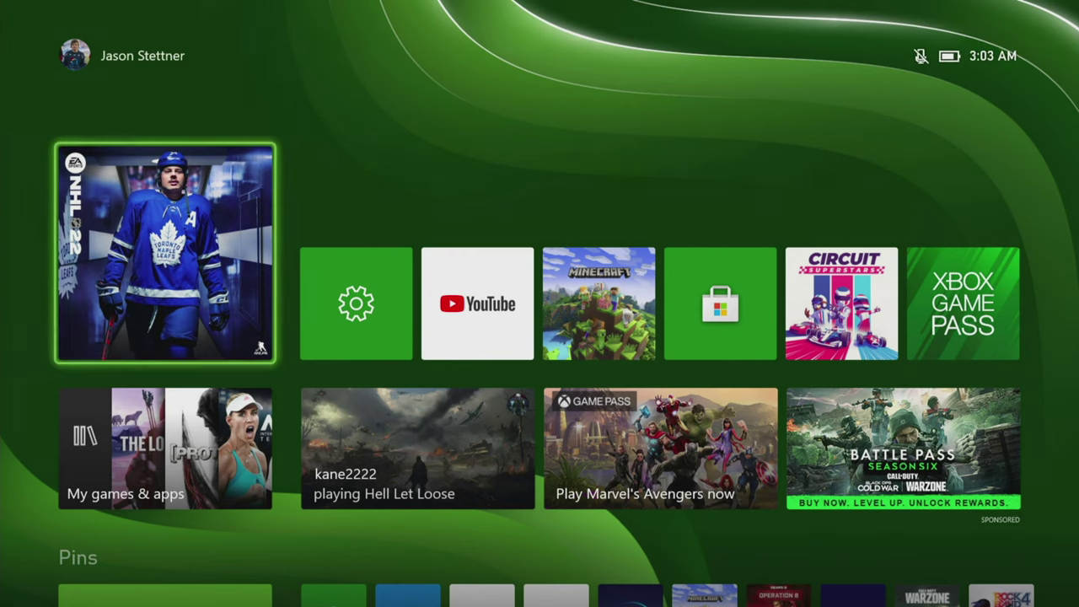
Open My games & apps and bring up the filter options for the games list.
key(Down)
key(Return)
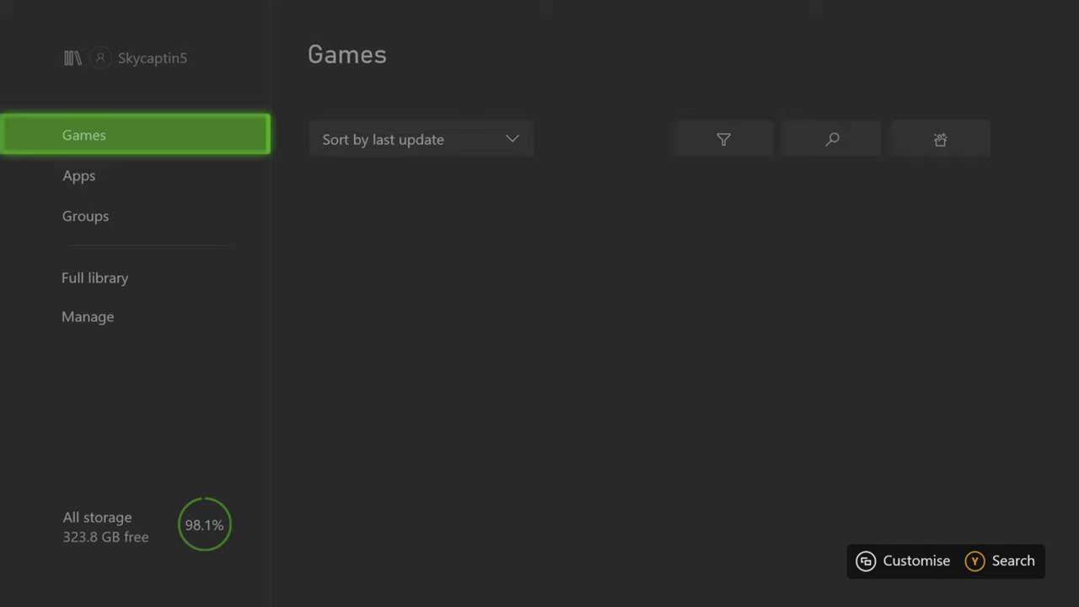
key(Right)
key(Up)
key(Return)
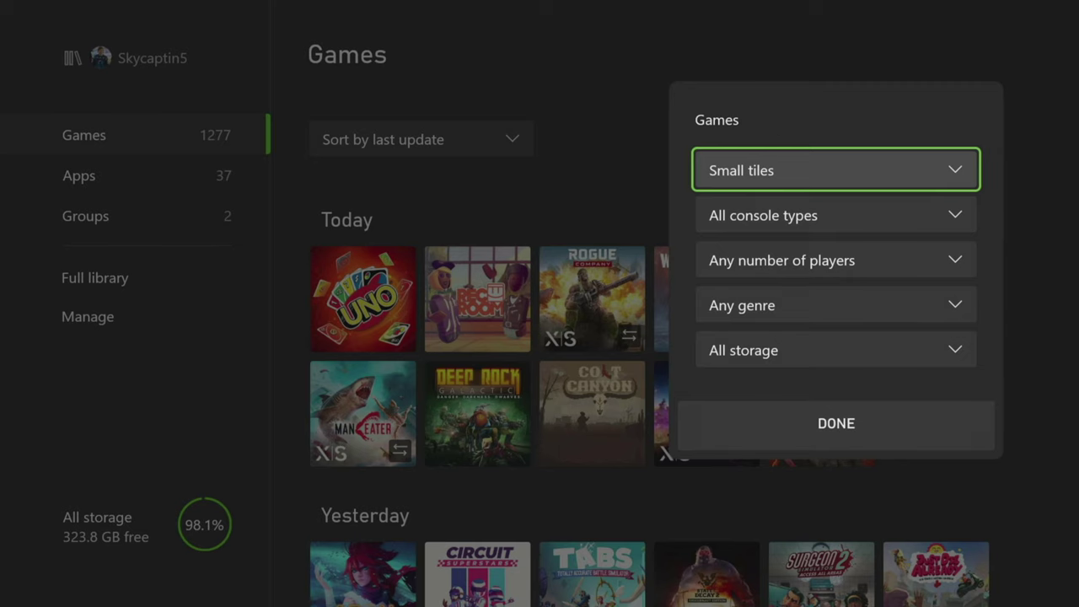
Examine the storage locations offered by the games filter, and close the filter without applying one.
key(Down)
key(Down)
key(Down)
key(Down)
key(Return)
key(Down)
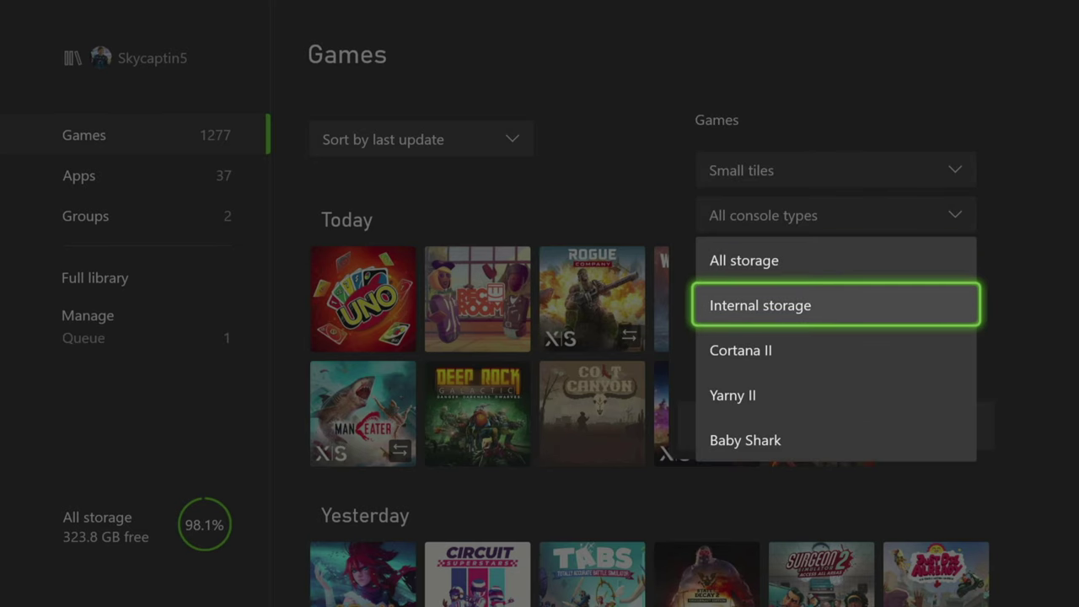
key(Down)
key(Down)
key(Up)
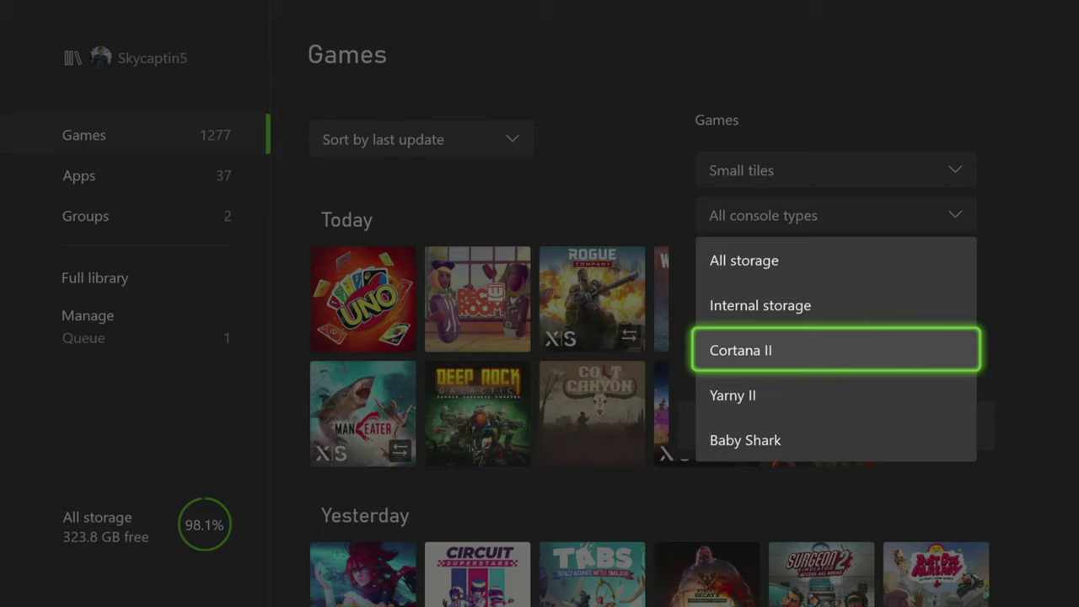
key(Down)
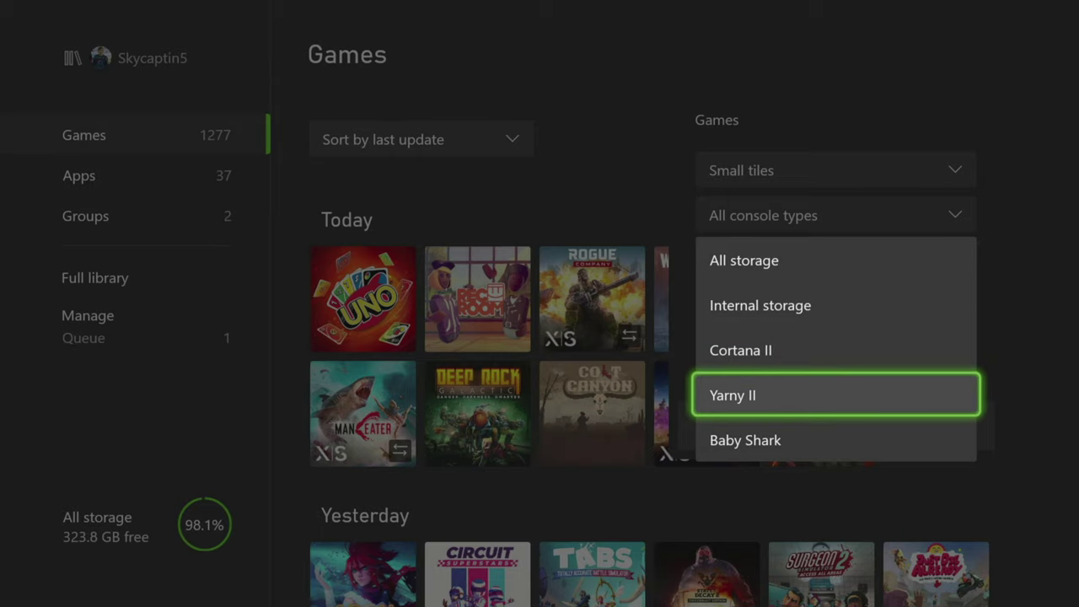
key(Escape)
key(Escape)
key(Left)
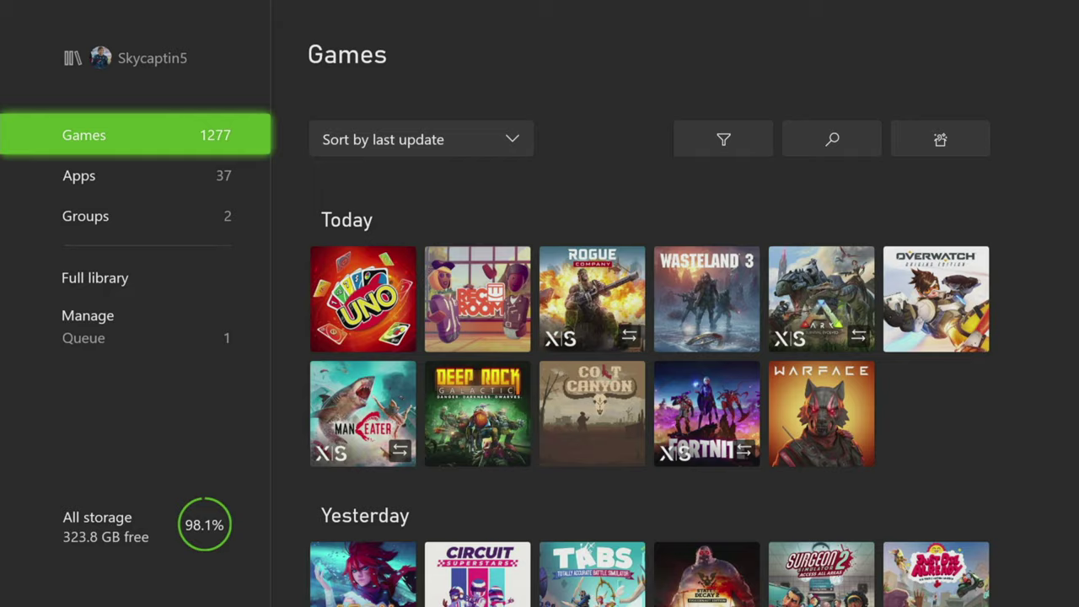
Find the Settings app among the installed apps in the library and launch it.
key(Down)
key(Right)
key(Down)
key(Down)
key(Down)
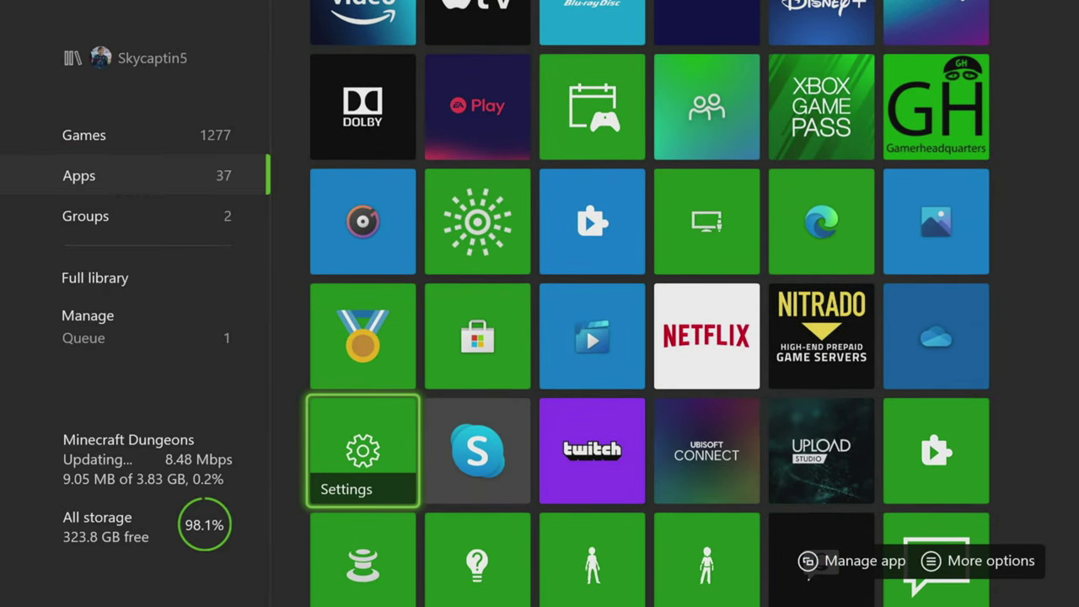
key(Up)
key(Down)
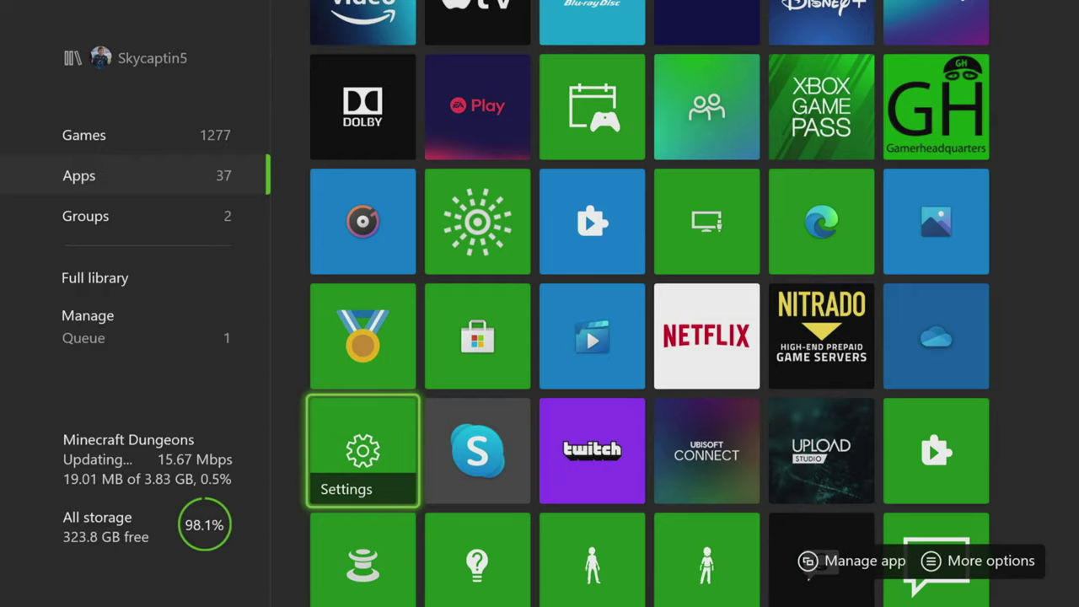
key(Return)
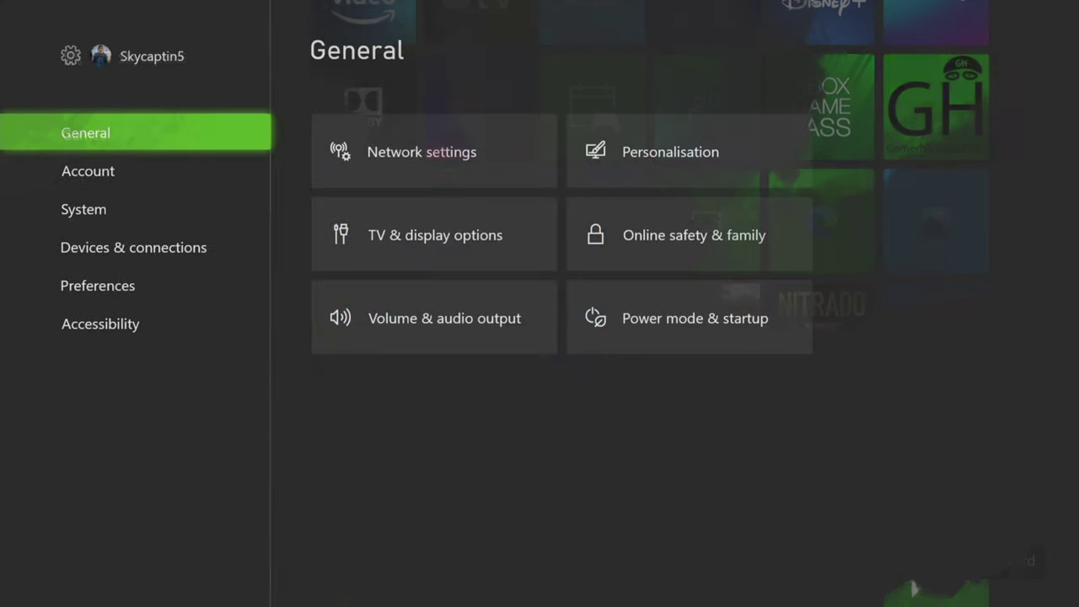
Open the Storage devices page in the System settings.
key(Down)
key(Down)
key(Right)
key(Right)
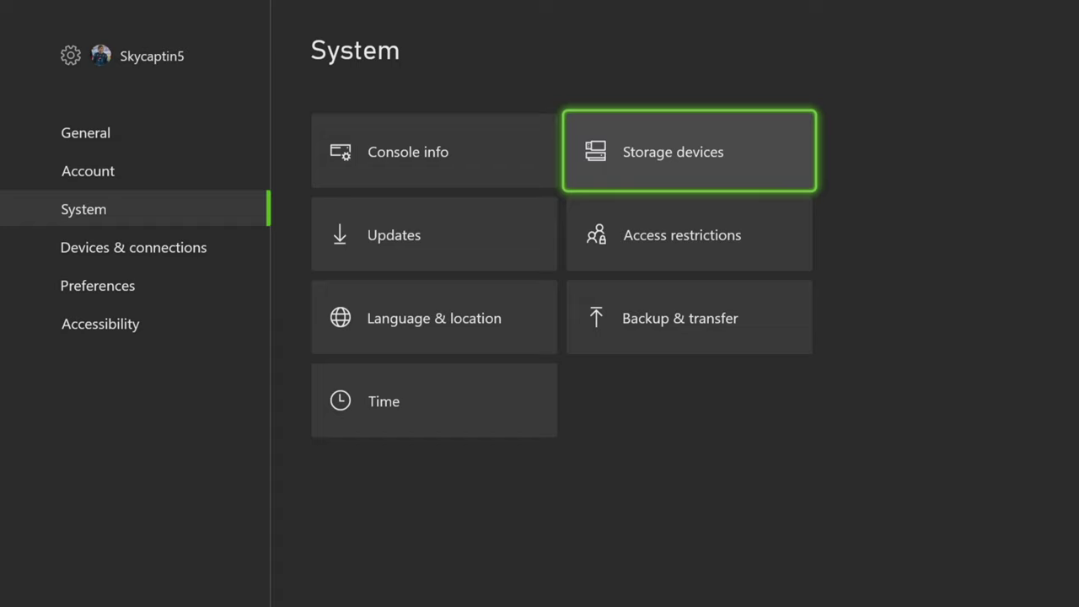
key(Return)
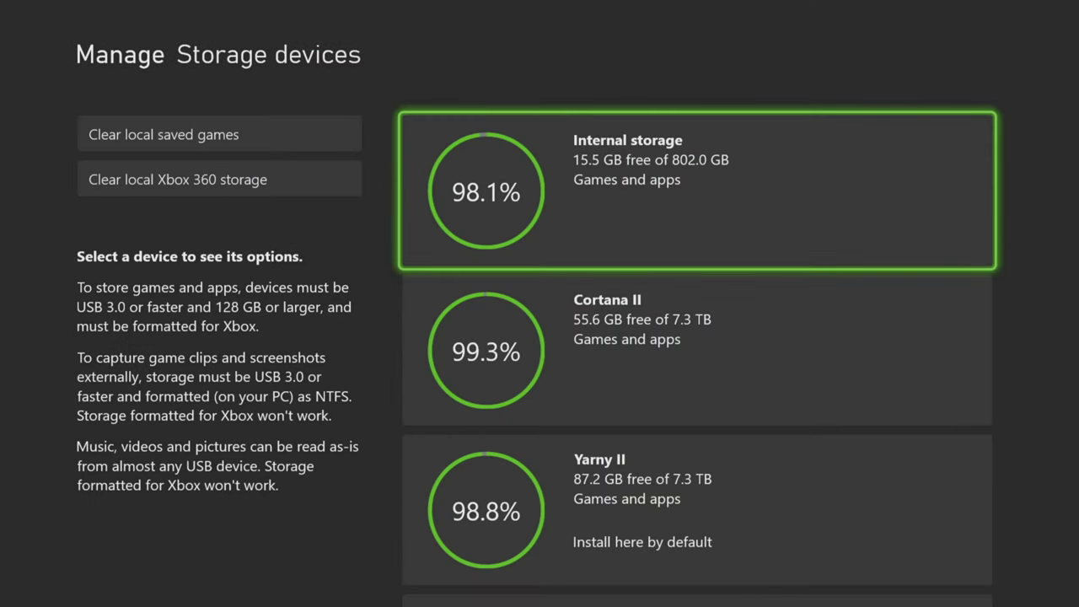
Look through the connected storage devices, checking the free space and content type of each drive.
key(Down)
key(Down)
key(Down)
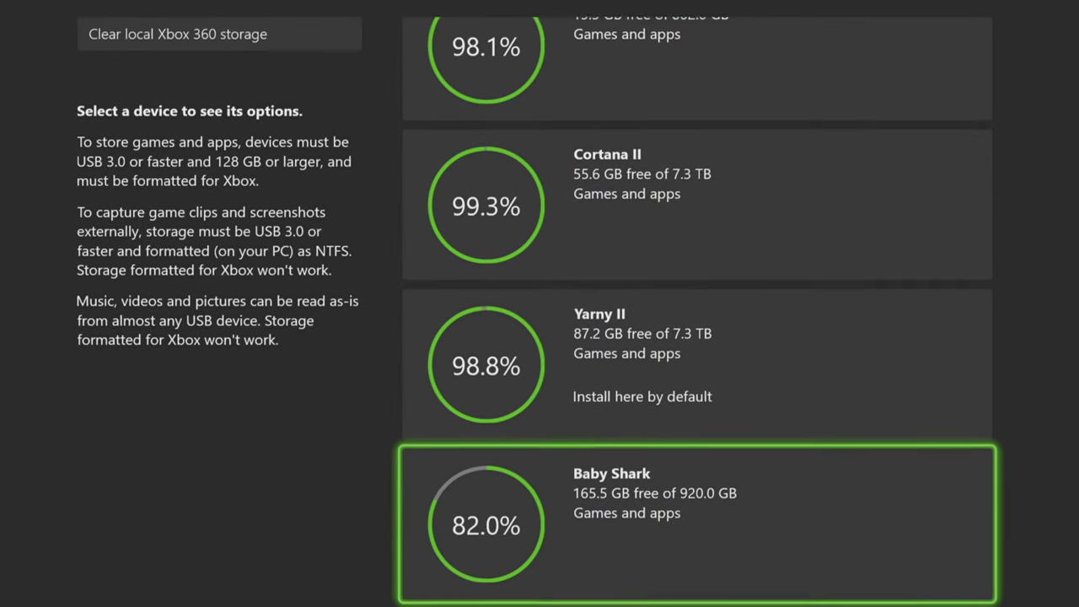
key(Up)
key(Up)
key(Up)
key(Down)
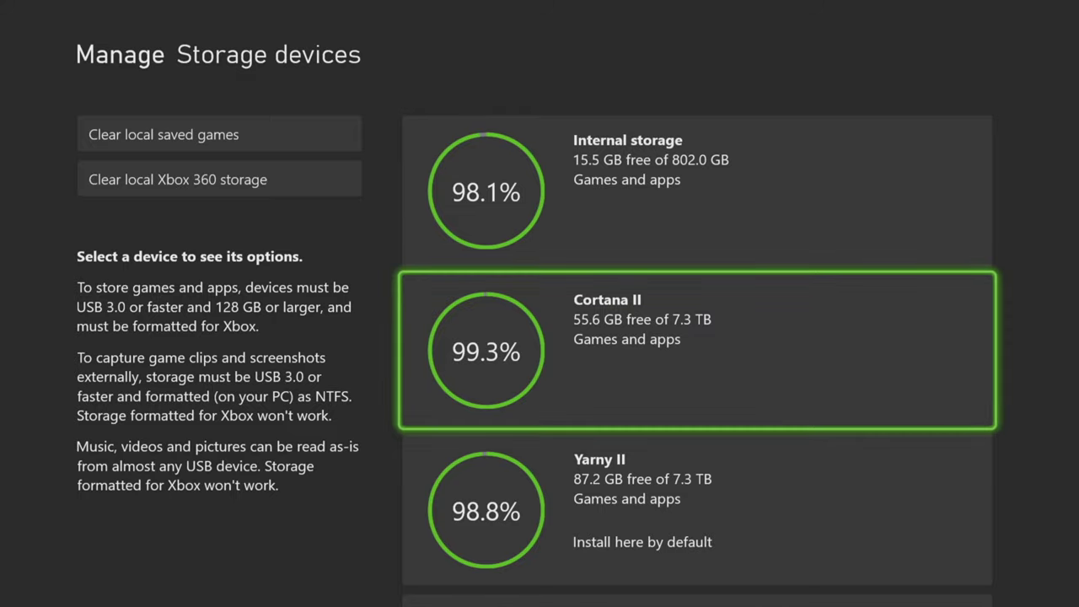
Check the options of the Cortana II drive briefly, close them, and return to Internal storage in the device list.
key(Return)
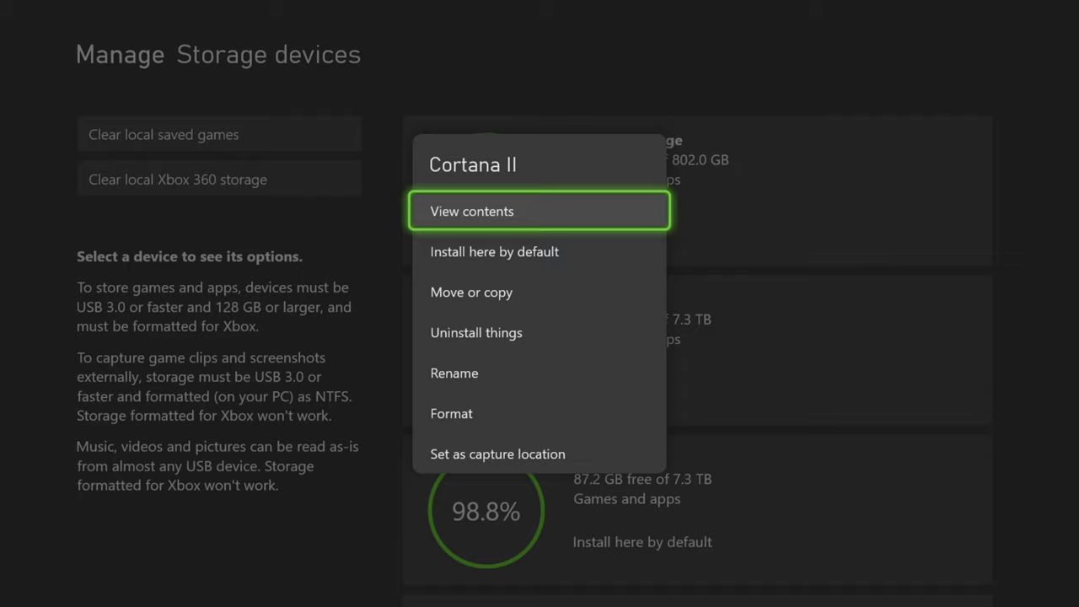
key(Escape)
key(Down)
key(Down)
key(Up)
key(Up)
key(Up)
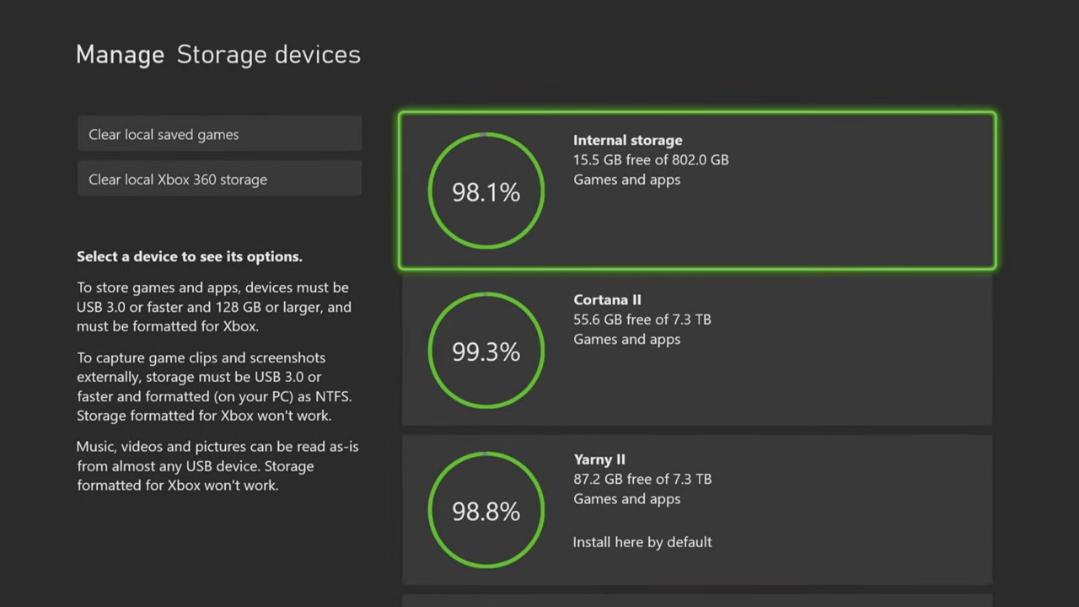
Examine the management options for the Cortana II drive, including Rename and Format, and close them.
key(Down)
key(Return)
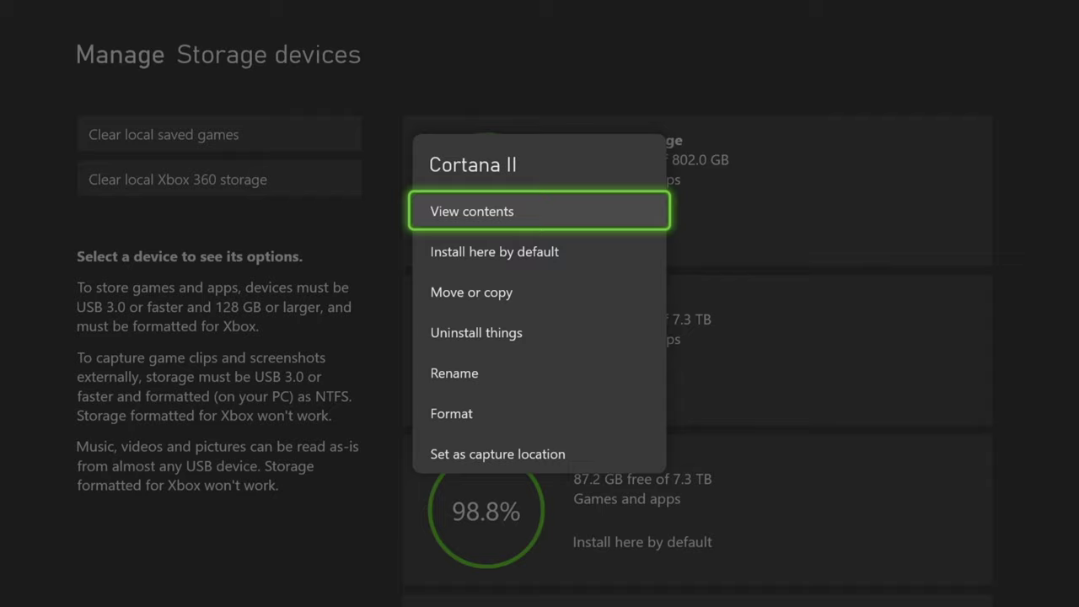
key(Down)
key(Down)
key(Down)
key(Down)
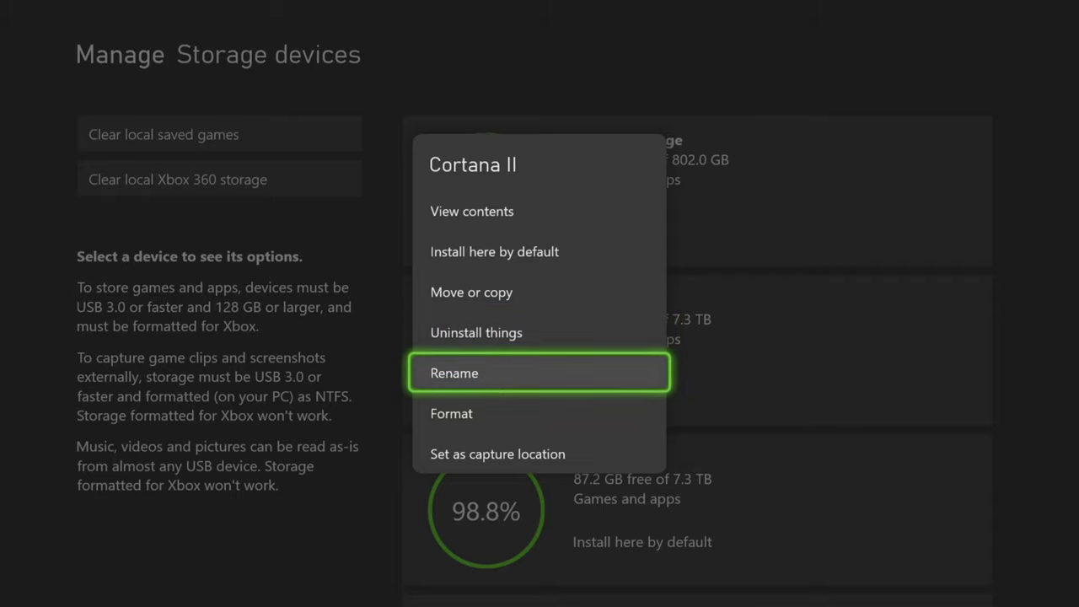
key(Down)
key(Down)
key(Up)
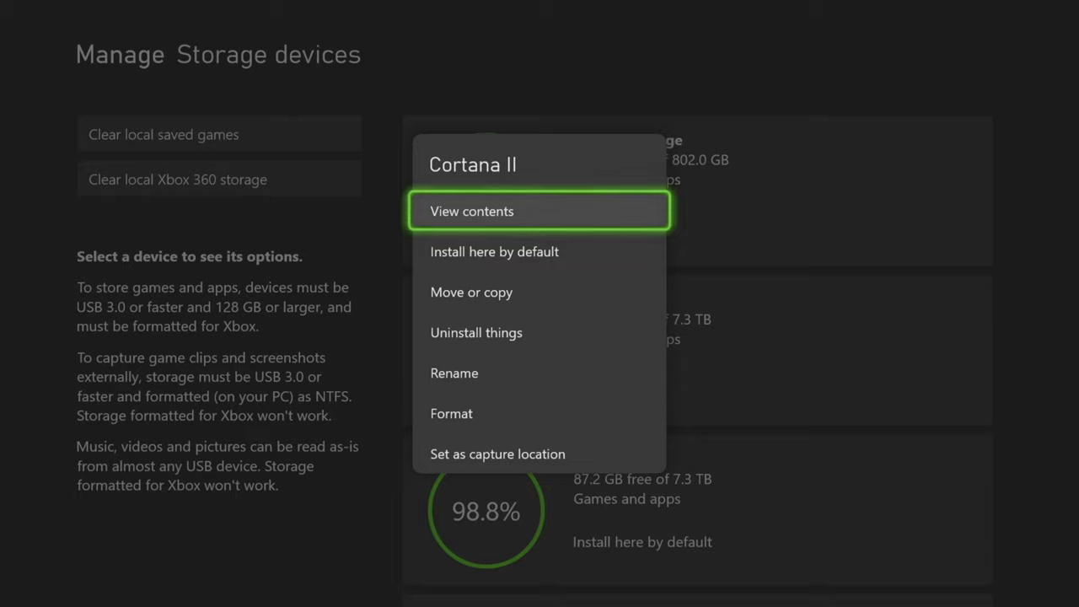
key(Escape)
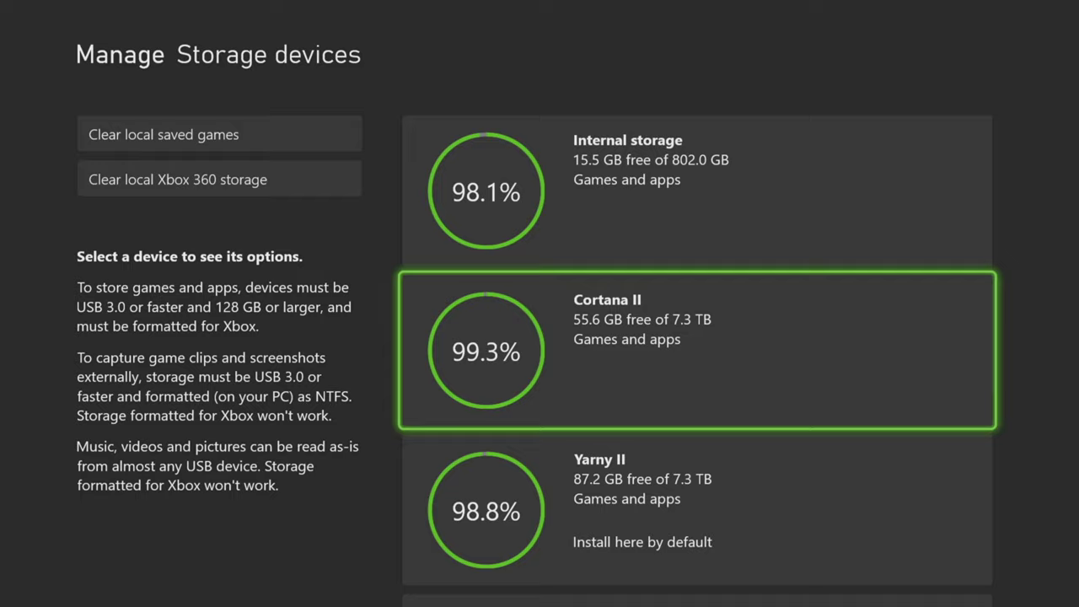
View the contents of the Cortana II drive.
key(Return)
key(Return)
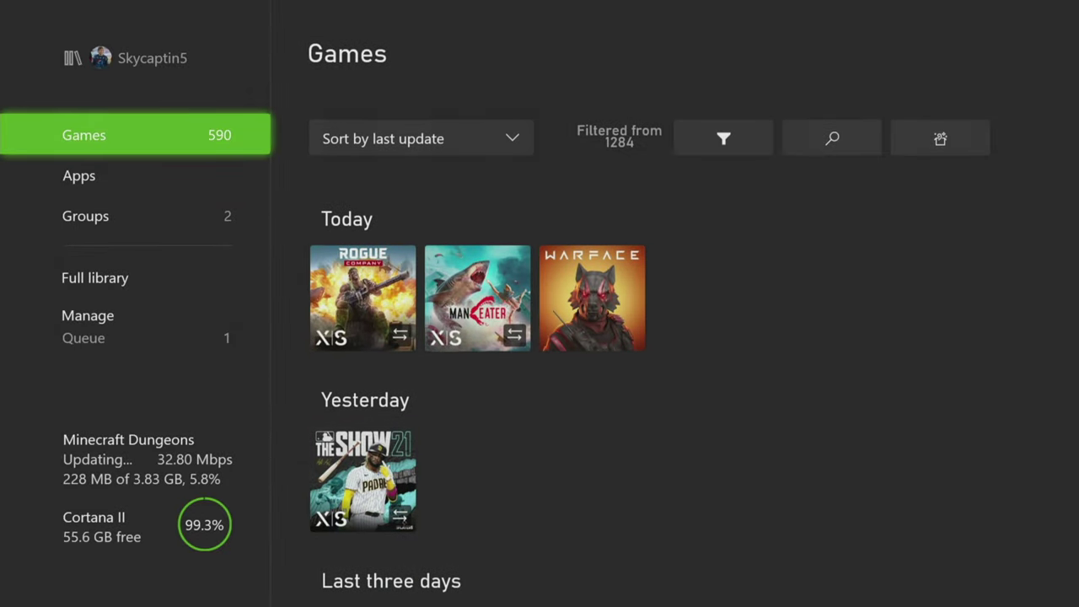